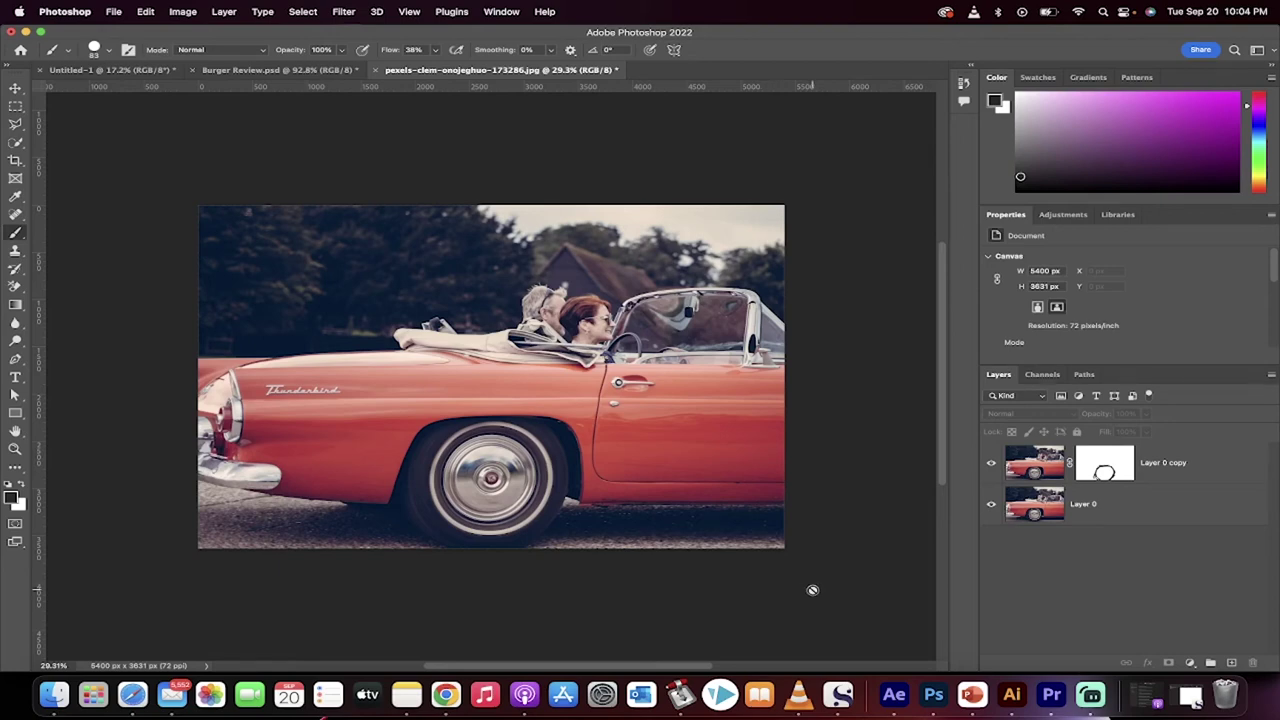
- Compare the blurred Layer 0 copy by toggling its visibility, then delete that layer
{"action": "left_click", "coordinate": [992, 467]}
{"action": "left_click", "coordinate": [992, 467]}
{"action": "left_click", "coordinate": [992, 467]}
{"action": "left_click", "coordinate": [992, 467]}
{"action": "left_click", "coordinate": [1169, 466]}
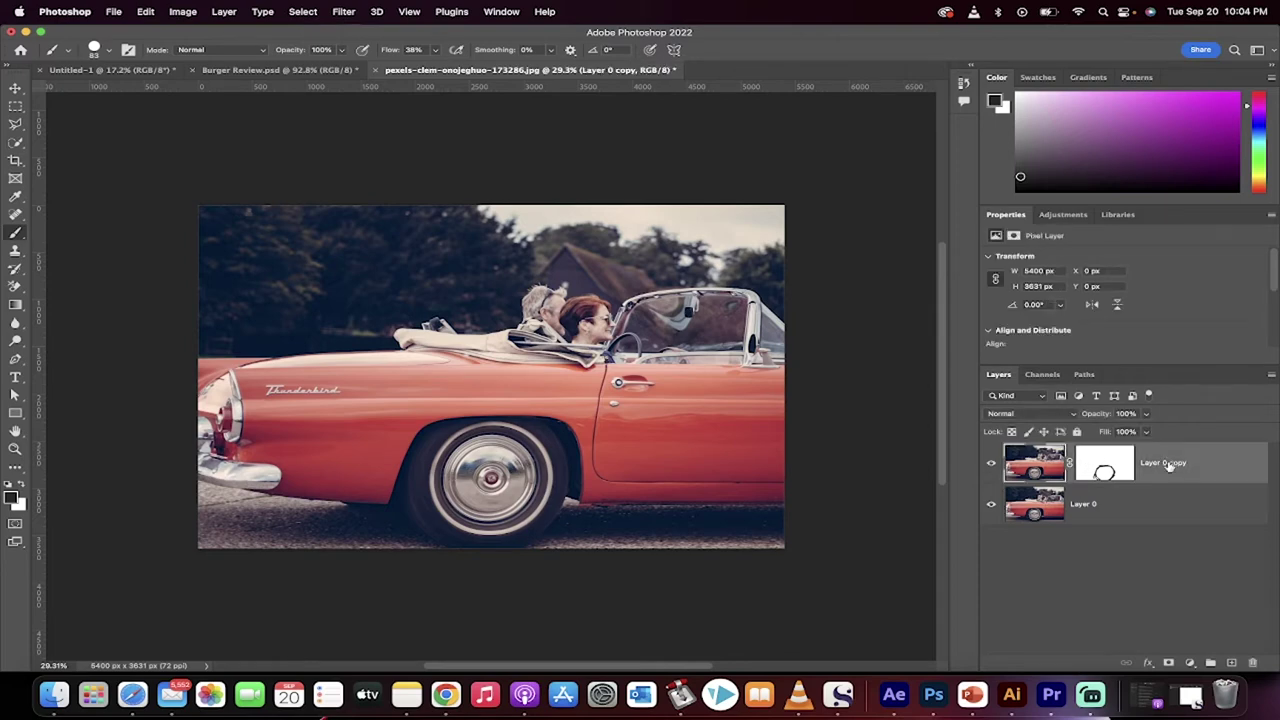
{"action": "left_click_drag", "start_coordinate": [1188, 463], "coordinate": [1252, 662]}
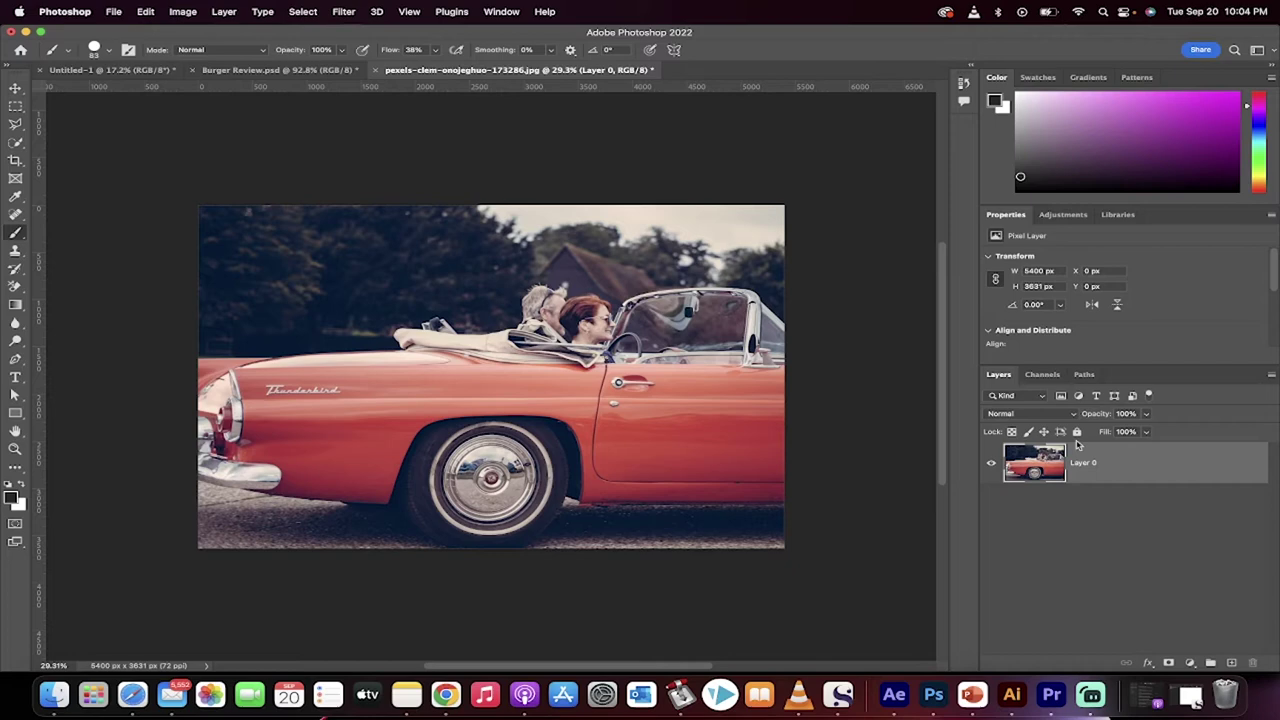
- Duplicate Layer 0 and start a Filter > Blur Gallery > Spin Blur on the copy
{"action": "left_click_drag", "start_coordinate": [1141, 462], "coordinate": [1231, 662]}
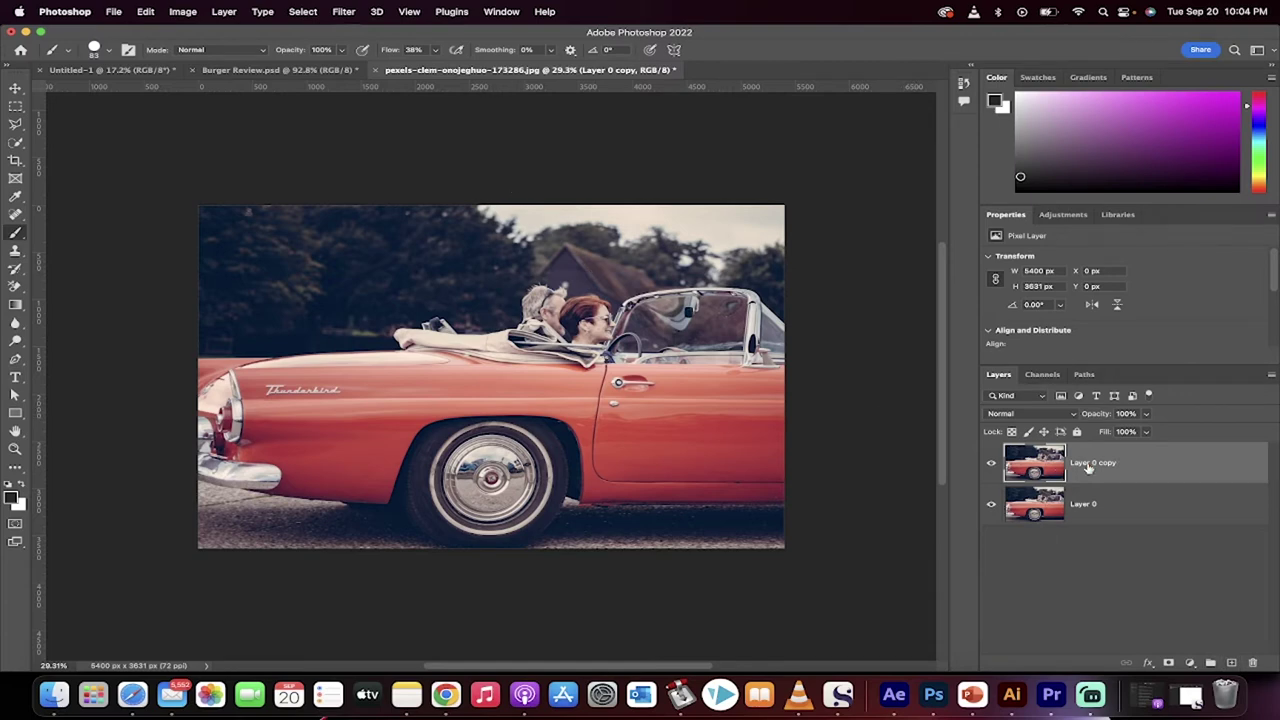
{"action": "left_click", "coordinate": [344, 11]}
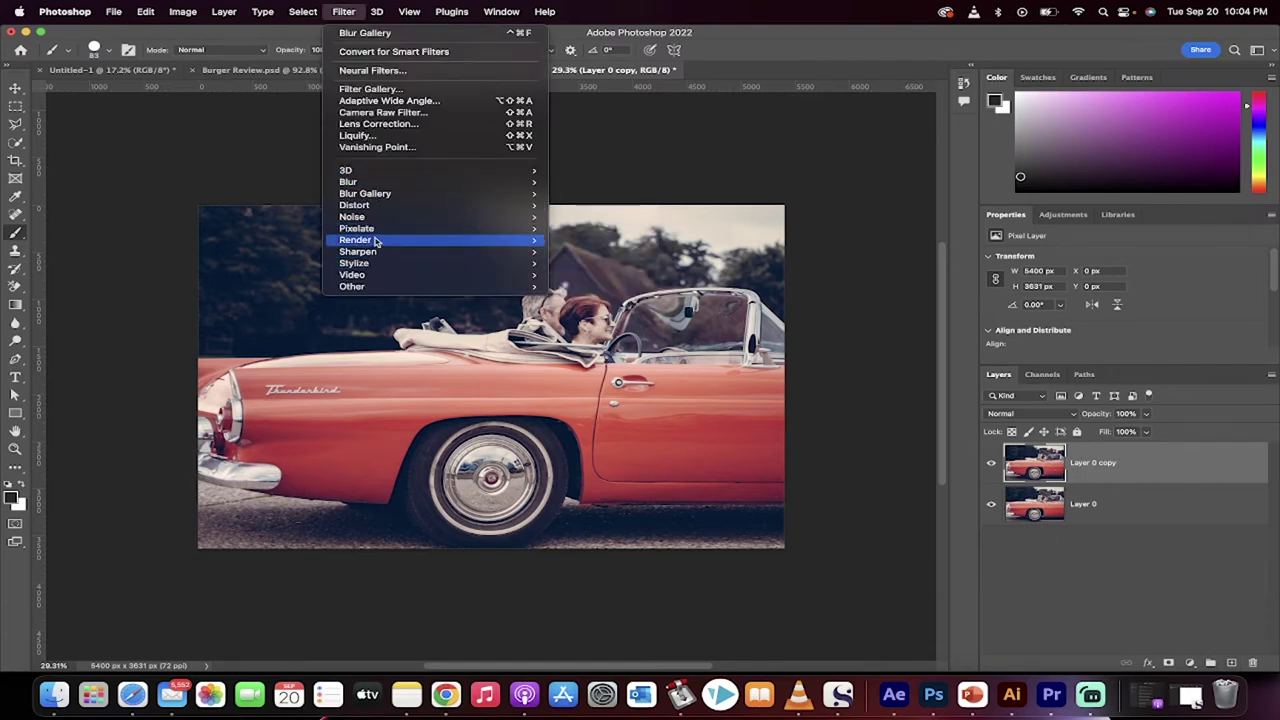
{"action": "mouse_move", "coordinate": [379, 191]}
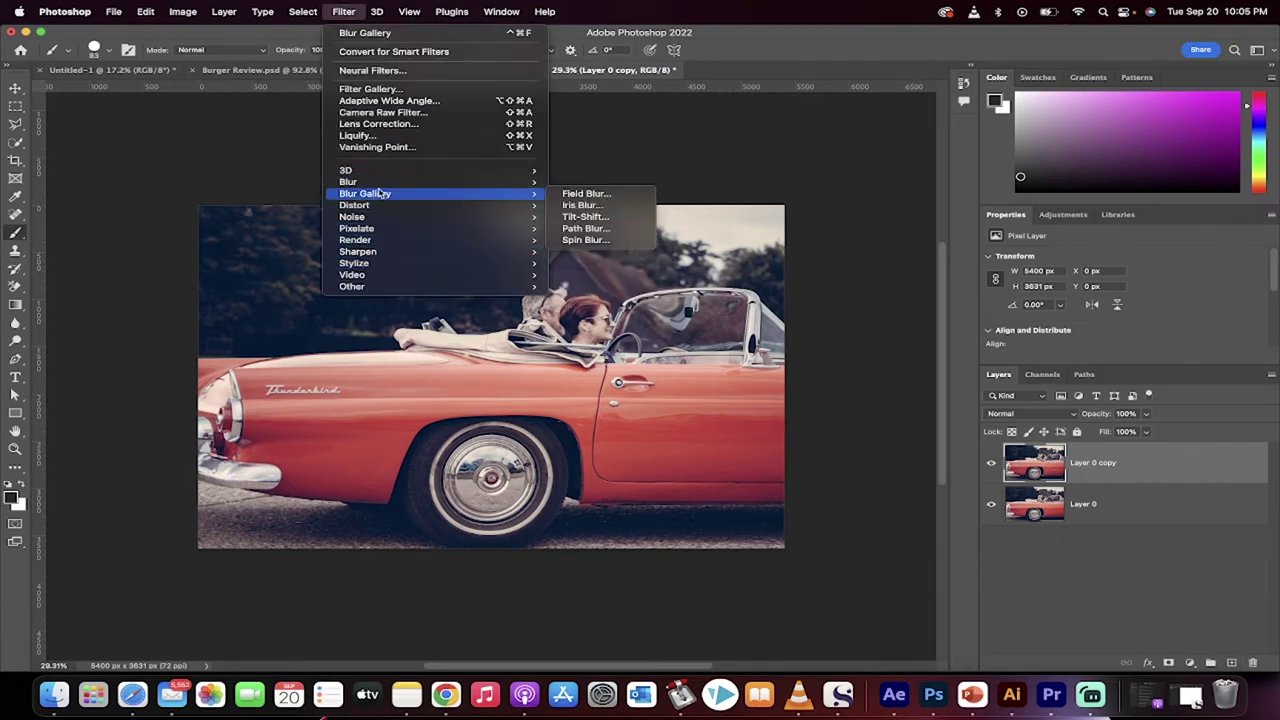
{"action": "left_click", "coordinate": [592, 241]}
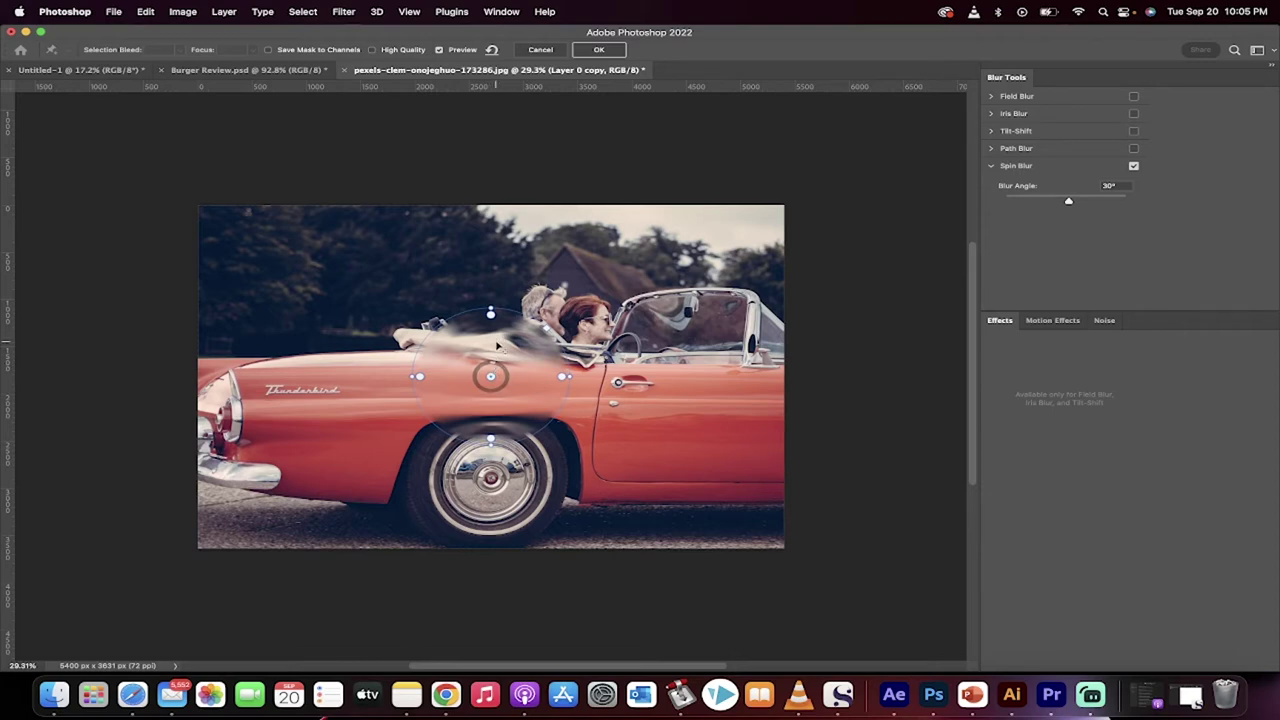
- Centre the spin blur pin on the rear wheel and raise the blur angle to 158°
{"action": "left_click_drag", "start_coordinate": [496, 360], "coordinate": [496, 452]}
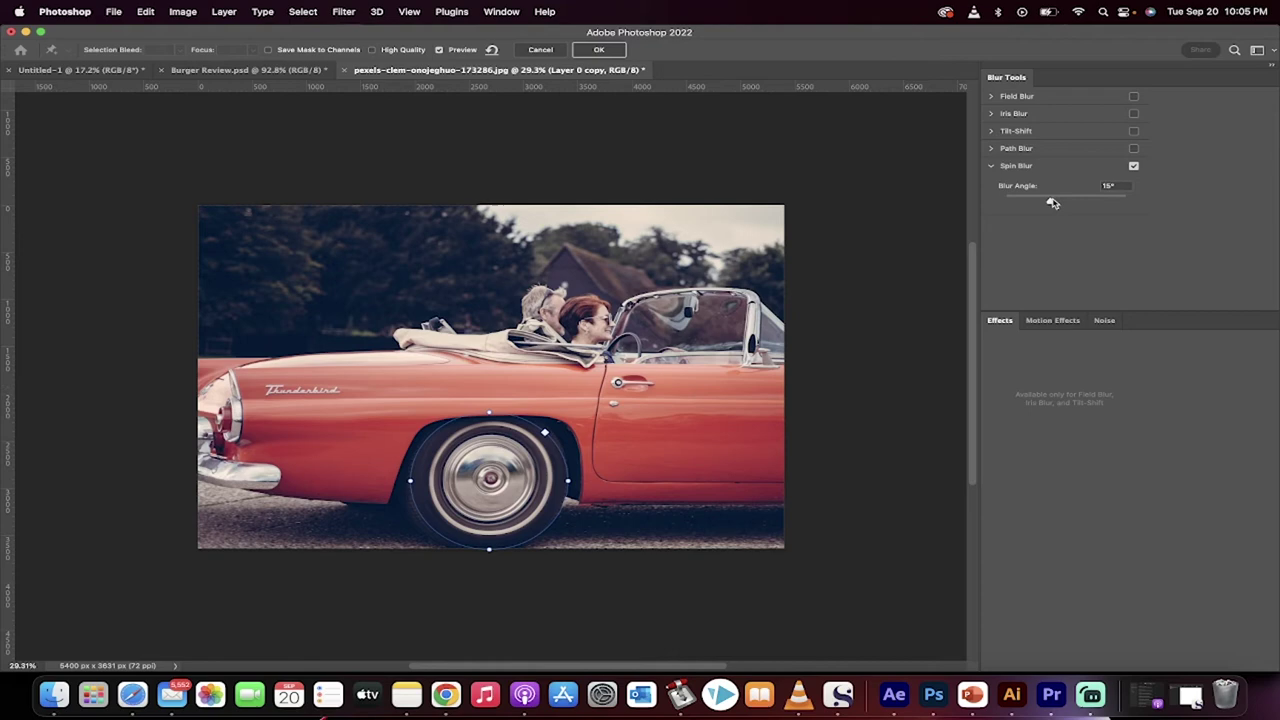
{"action": "left_click_drag", "start_coordinate": [1052, 203], "coordinate": [1095, 203]}
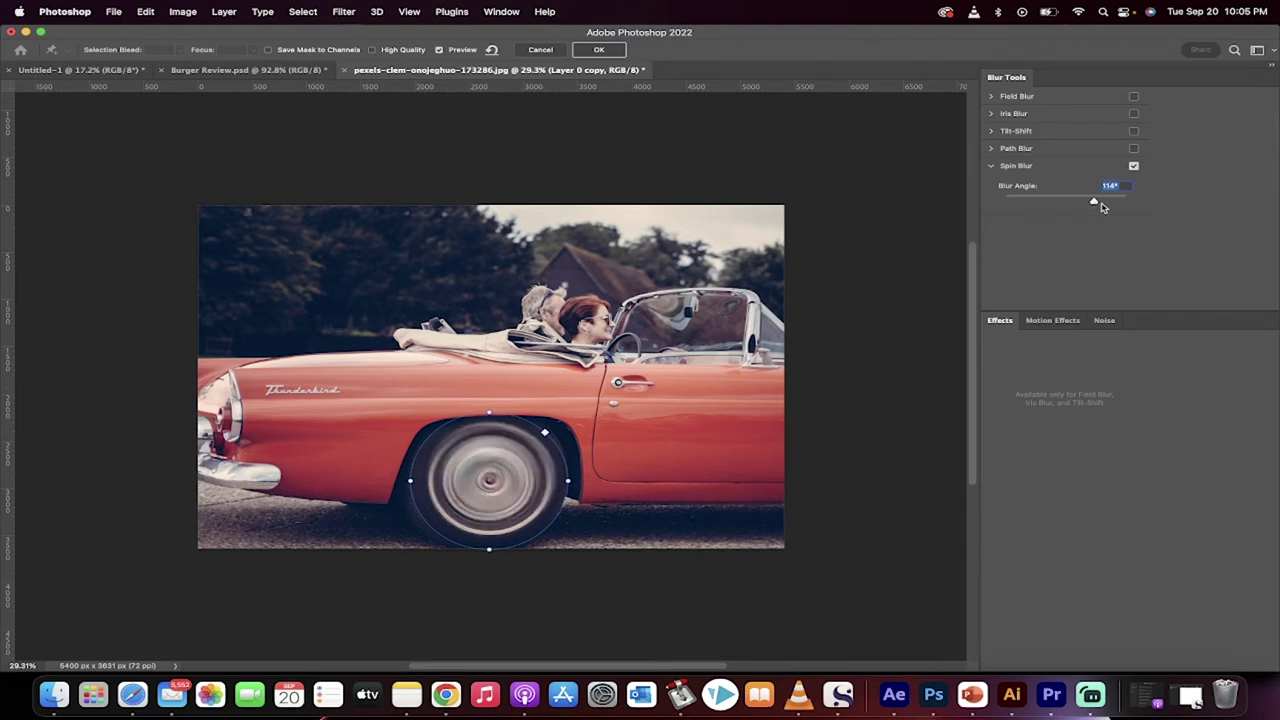
{"action": "left_click_drag", "start_coordinate": [1094, 203], "coordinate": [1103, 201]}
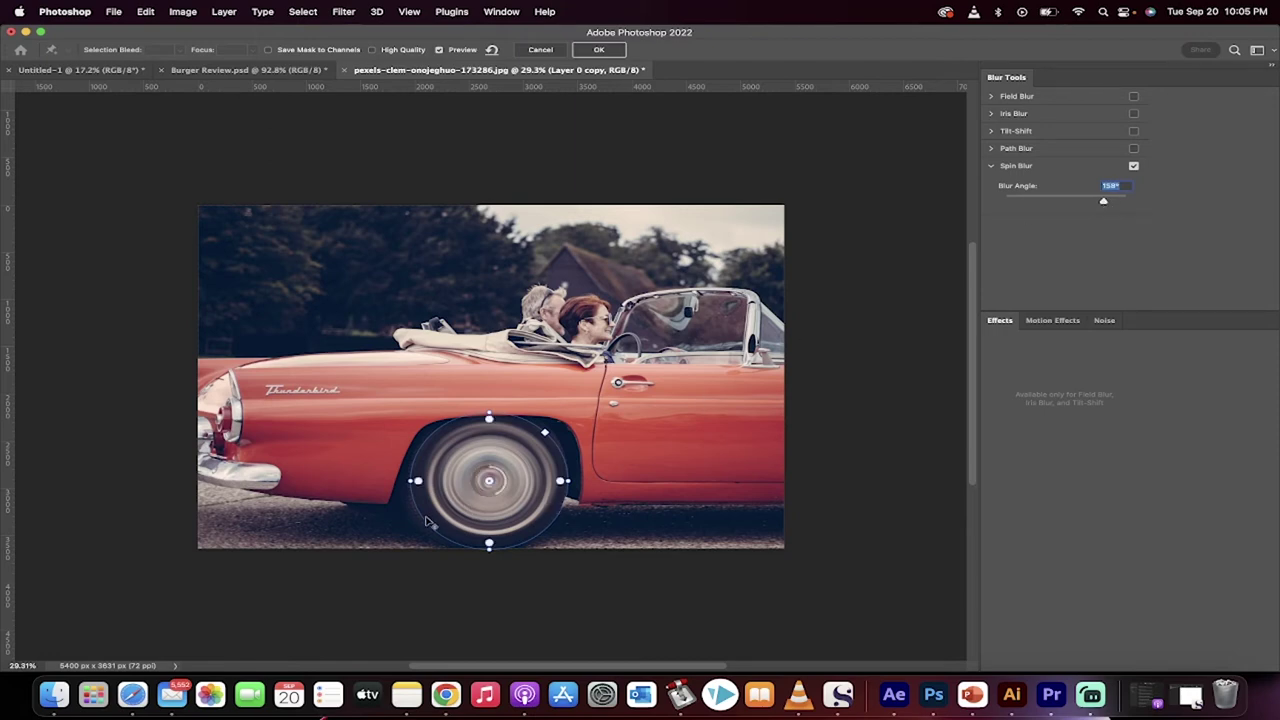
- Enlarge the spin blur ellipse to cover the tire and slightly widen its inner feather ring
{"action": "scroll", "coordinate": [487, 500], "scroll_direction": "up", "scroll_amount": 5}
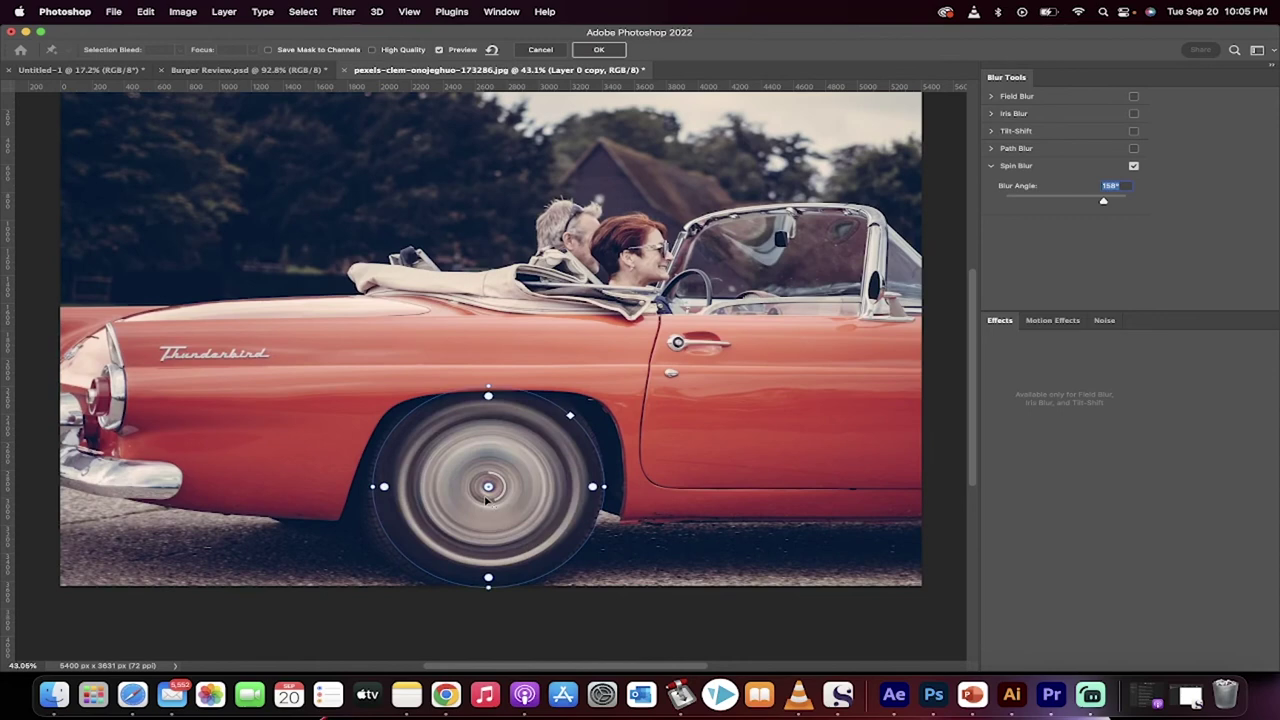
{"action": "scroll", "coordinate": [487, 500], "scroll_direction": "down", "scroll_amount": 1}
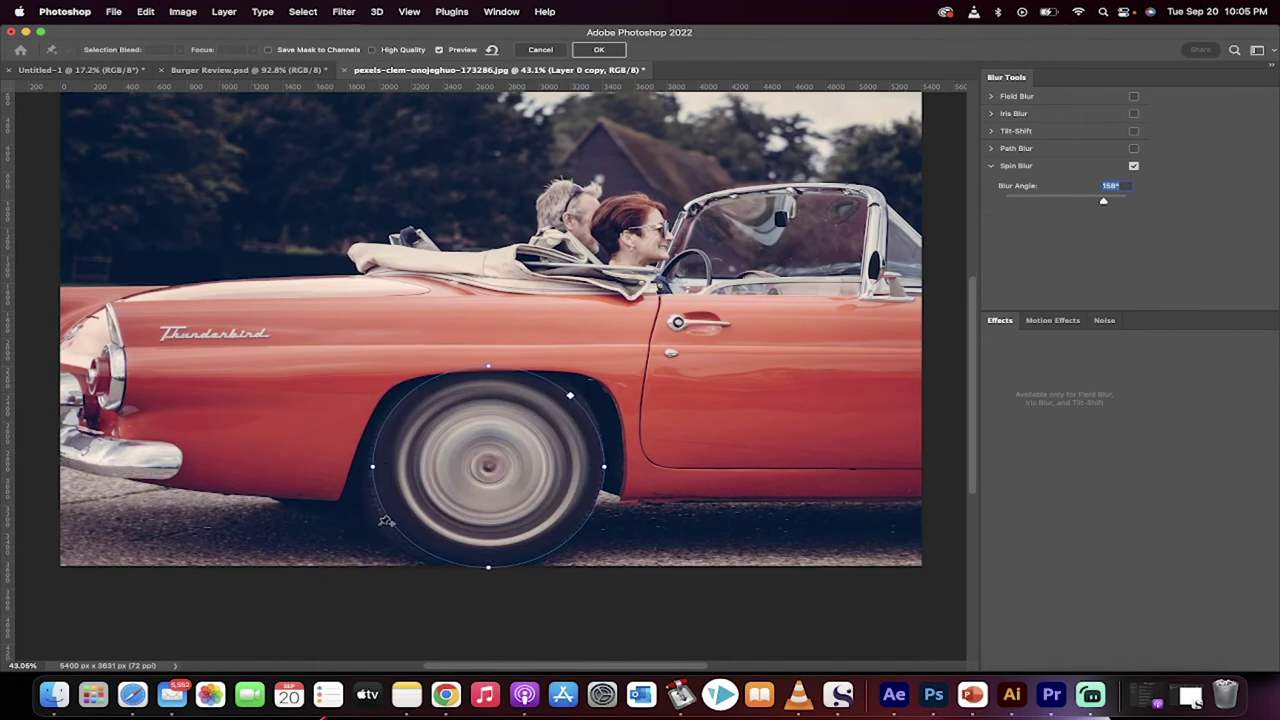
{"action": "mouse_move", "coordinate": [440, 525]}
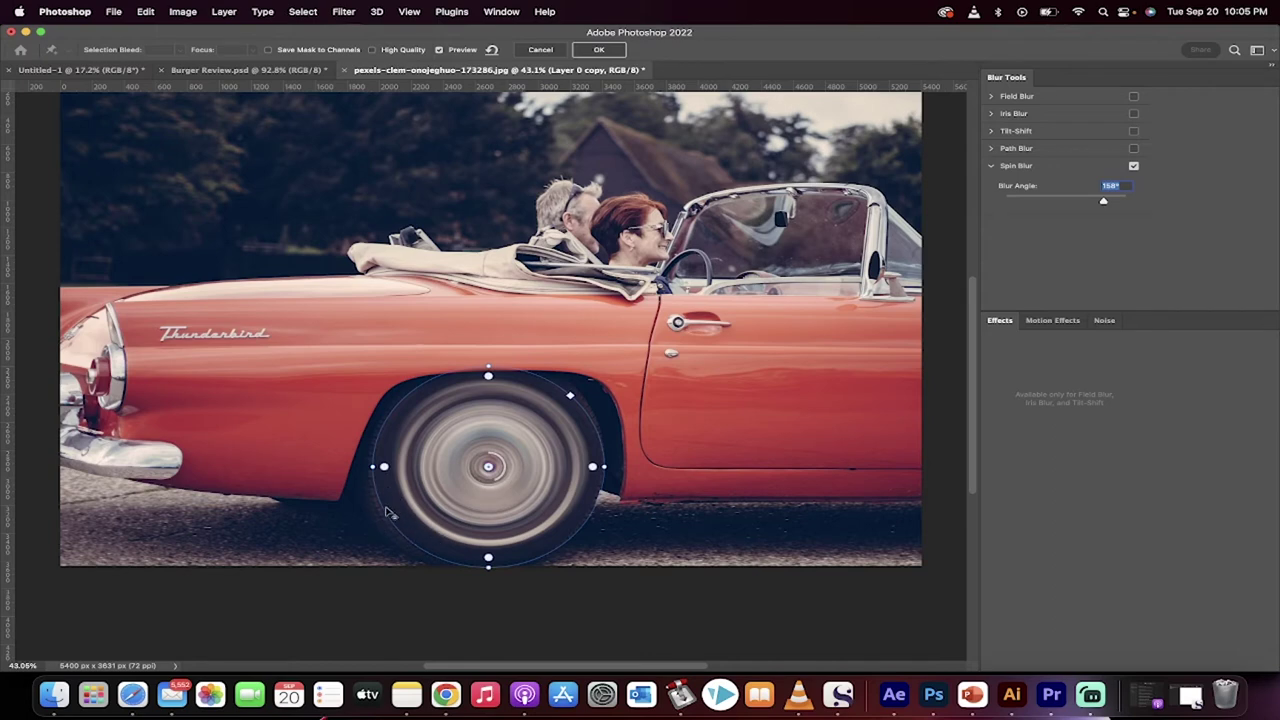
{"action": "left_click_drag", "start_coordinate": [385, 509], "coordinate": [365, 528]}
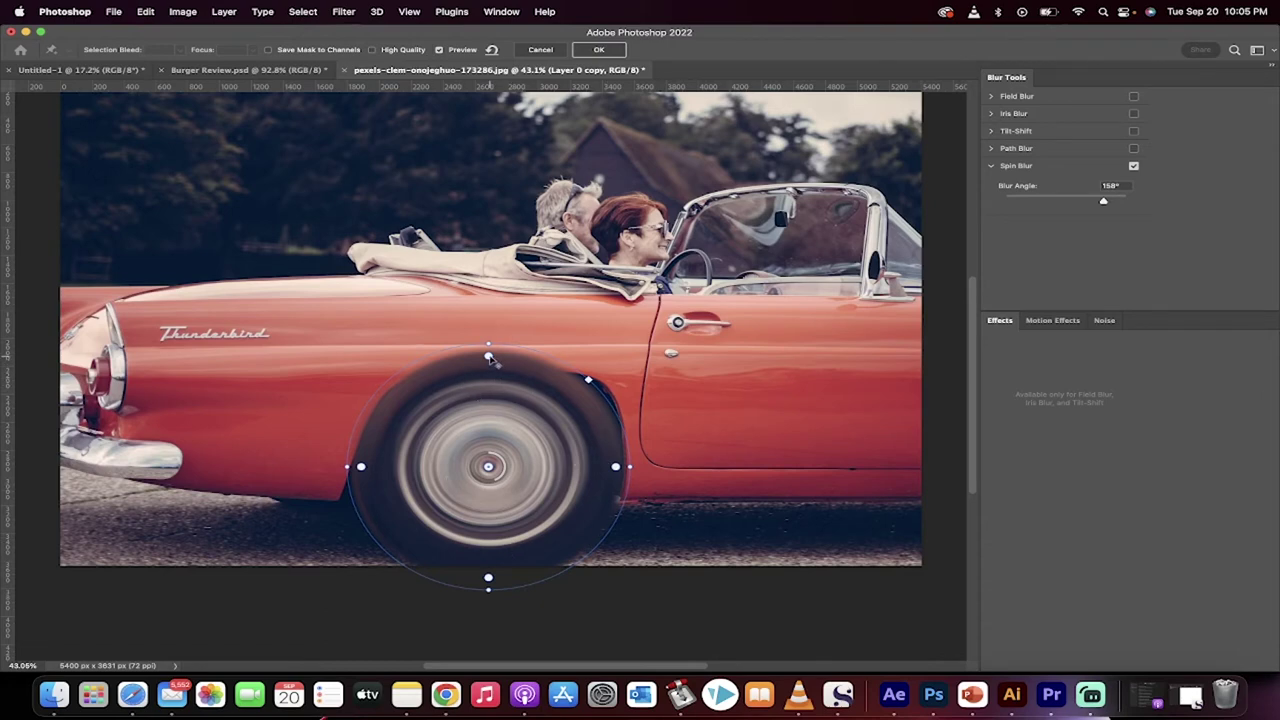
{"action": "mouse_move", "coordinate": [490, 359]}
{"action": "left_mouse_down"}
{"action": "mouse_move", "coordinate": [491, 394]}
{"action": "mouse_move", "coordinate": [488, 384]}
{"action": "left_mouse_up"}
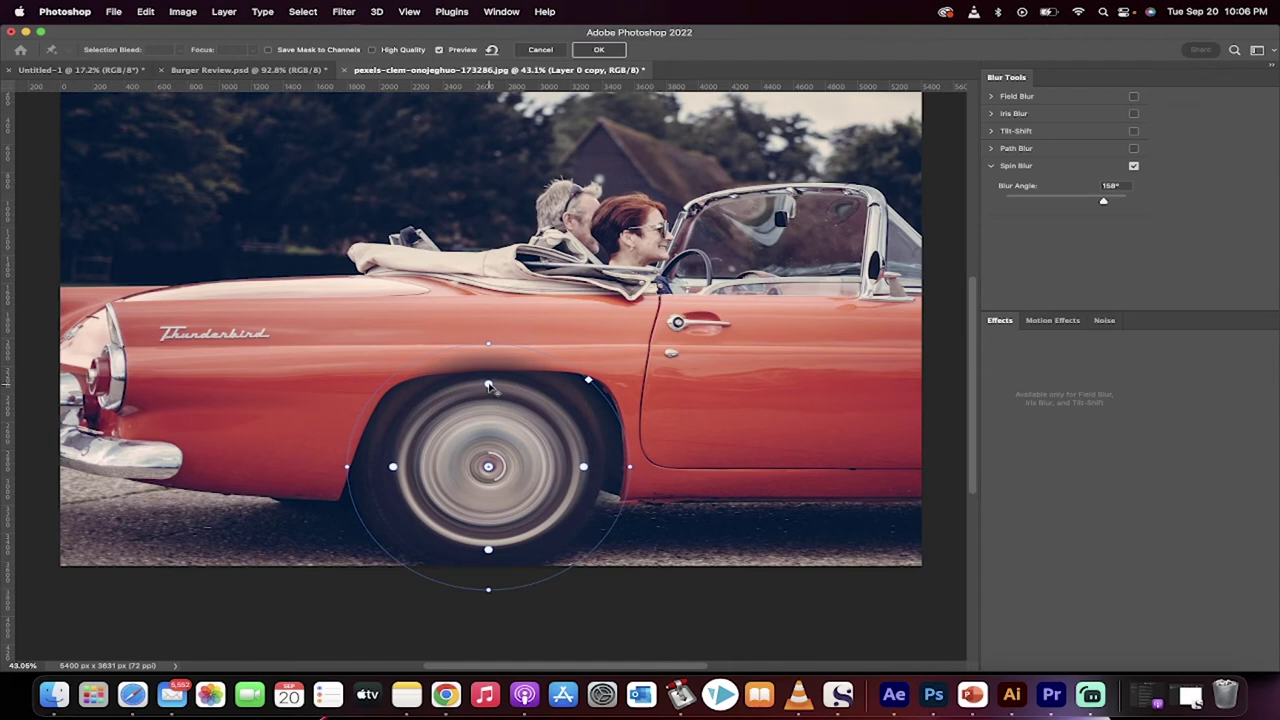
{"action": "left_click_drag", "start_coordinate": [489, 387], "coordinate": [488, 376]}
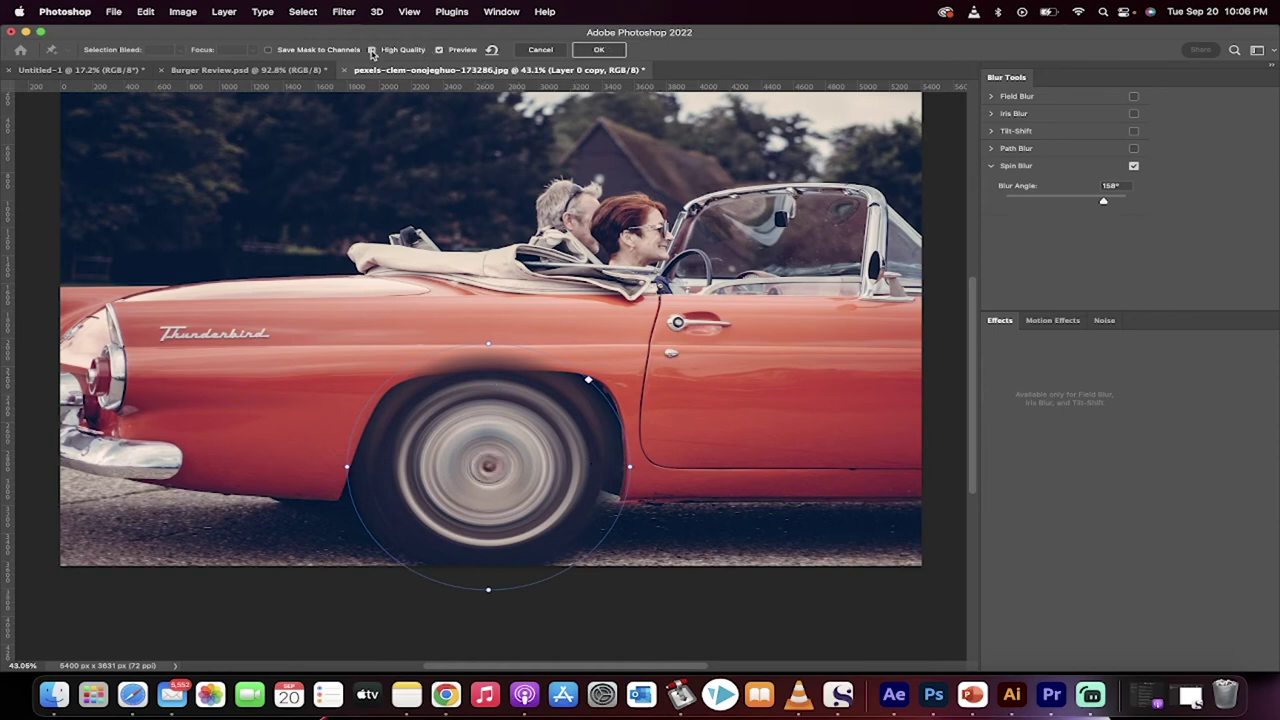
- Enable High Quality and apply the 158° spin blur to Layer 0 copy
{"action": "left_click", "coordinate": [371, 50]}
{"action": "left_click", "coordinate": [591, 50]}
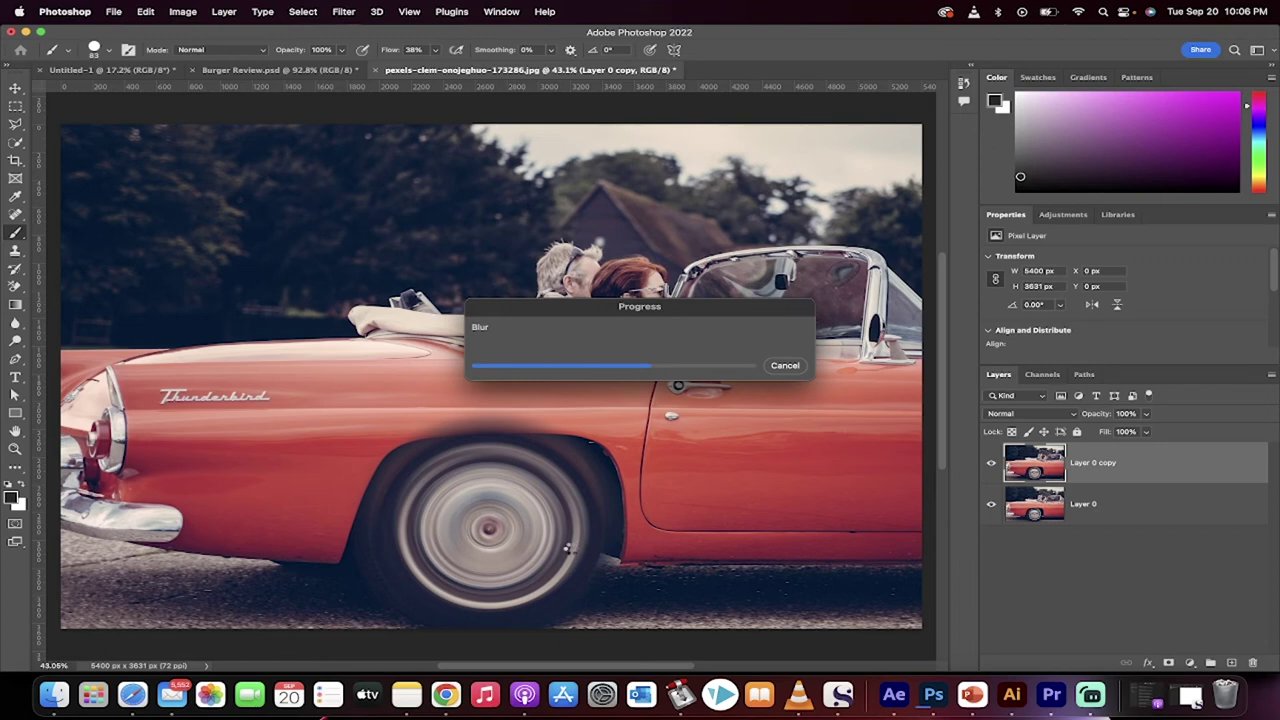
{"action": "scroll", "coordinate": [571, 549], "scroll_direction": "down", "scroll_amount": 2}
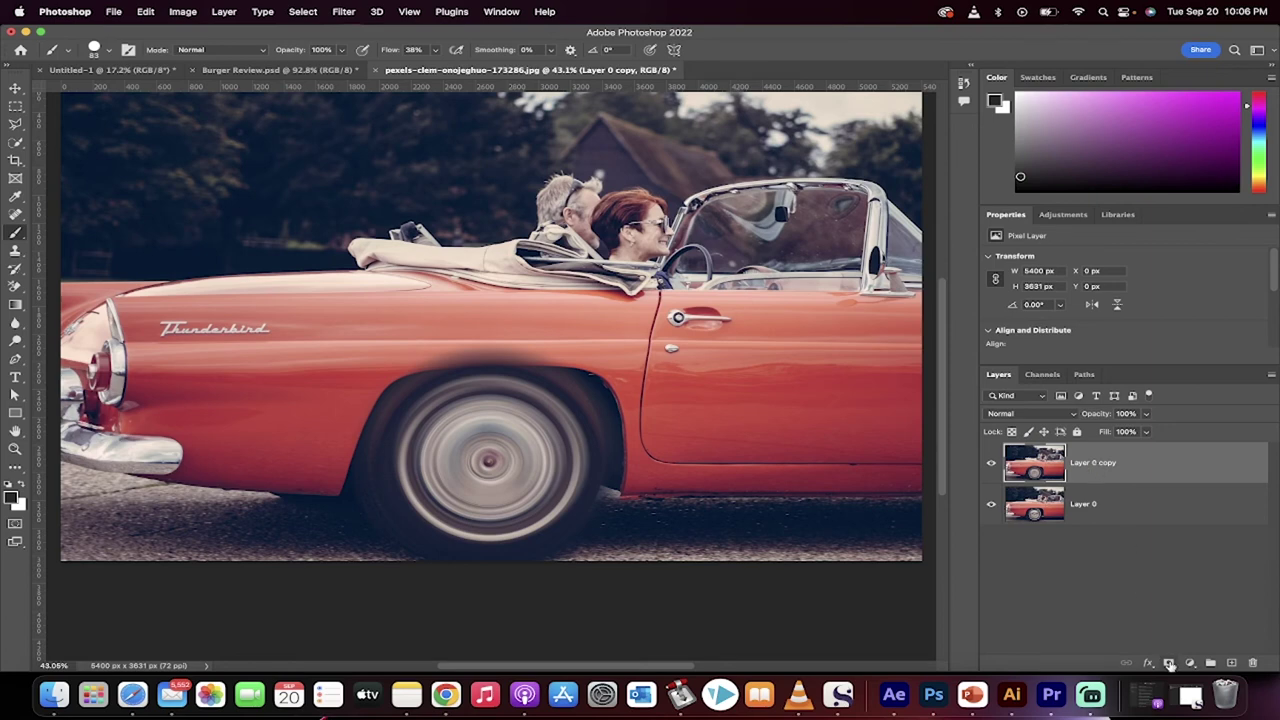
- Add a white layer mask to Layer 0 copy, brush a test stroke, and undo it
{"action": "left_click", "coordinate": [1169, 663]}
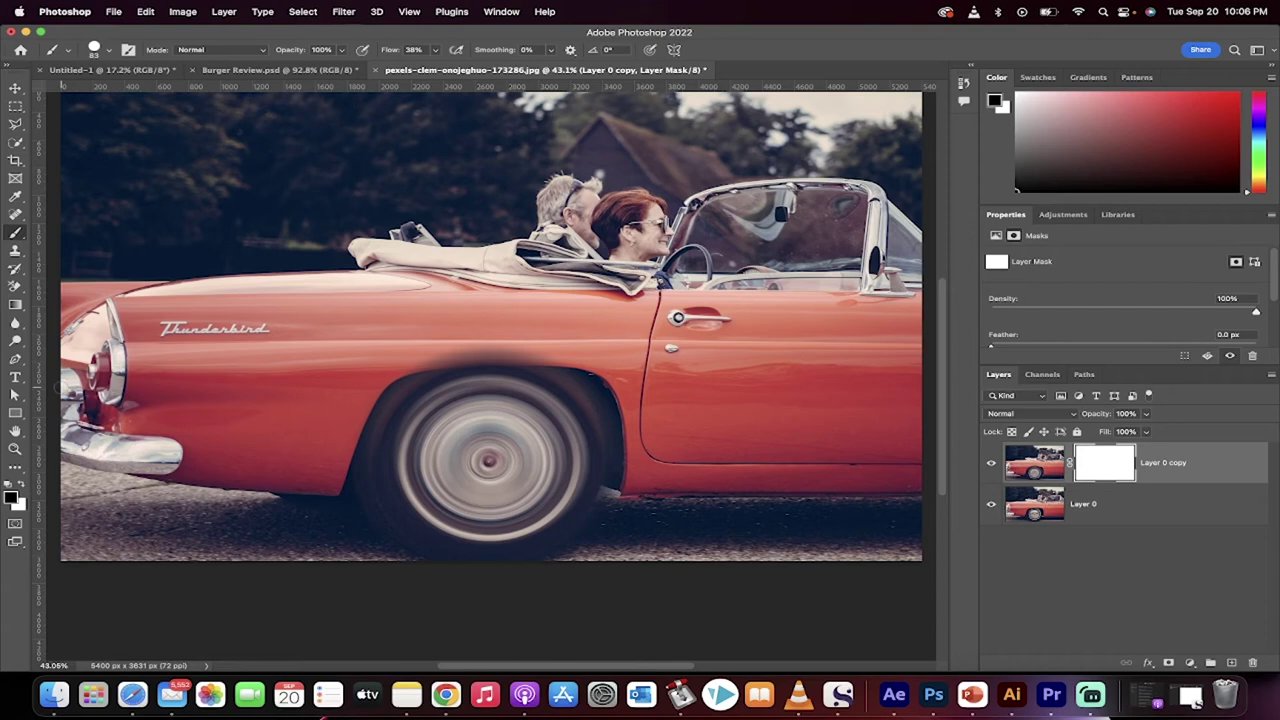
{"action": "right_click", "coordinate": [15, 232]}
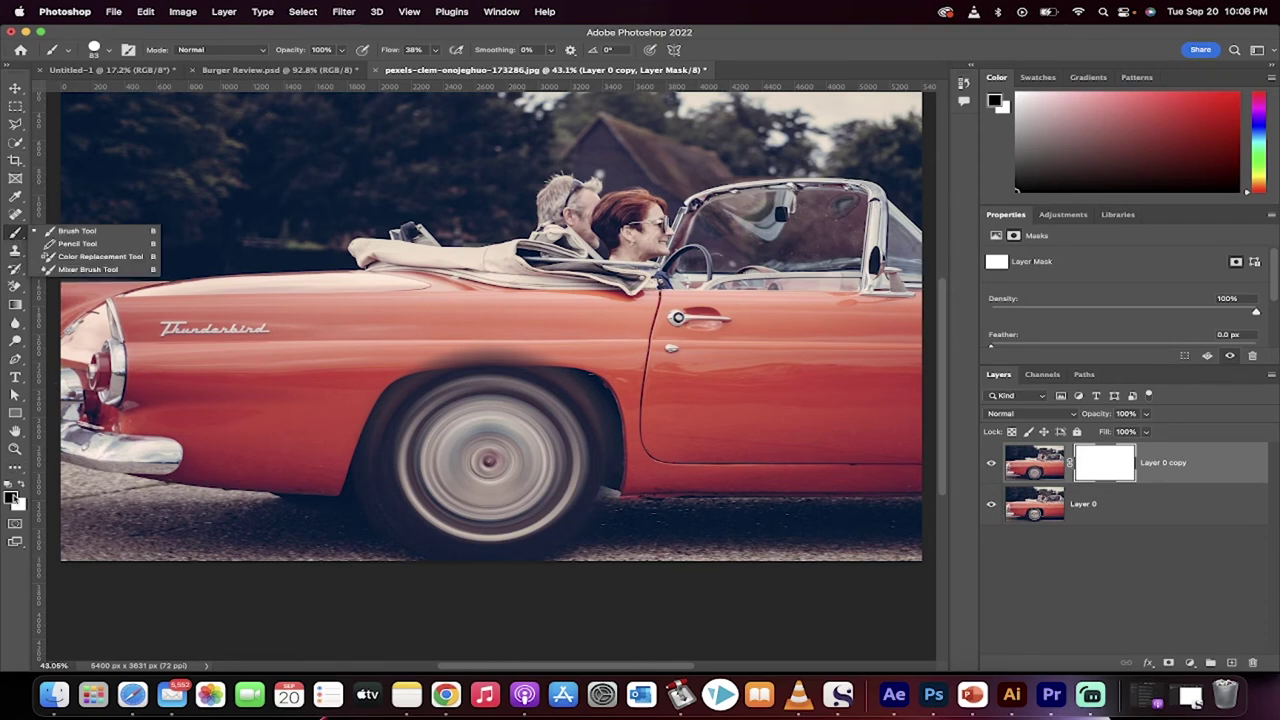
{"action": "left_click", "coordinate": [430, 366]}
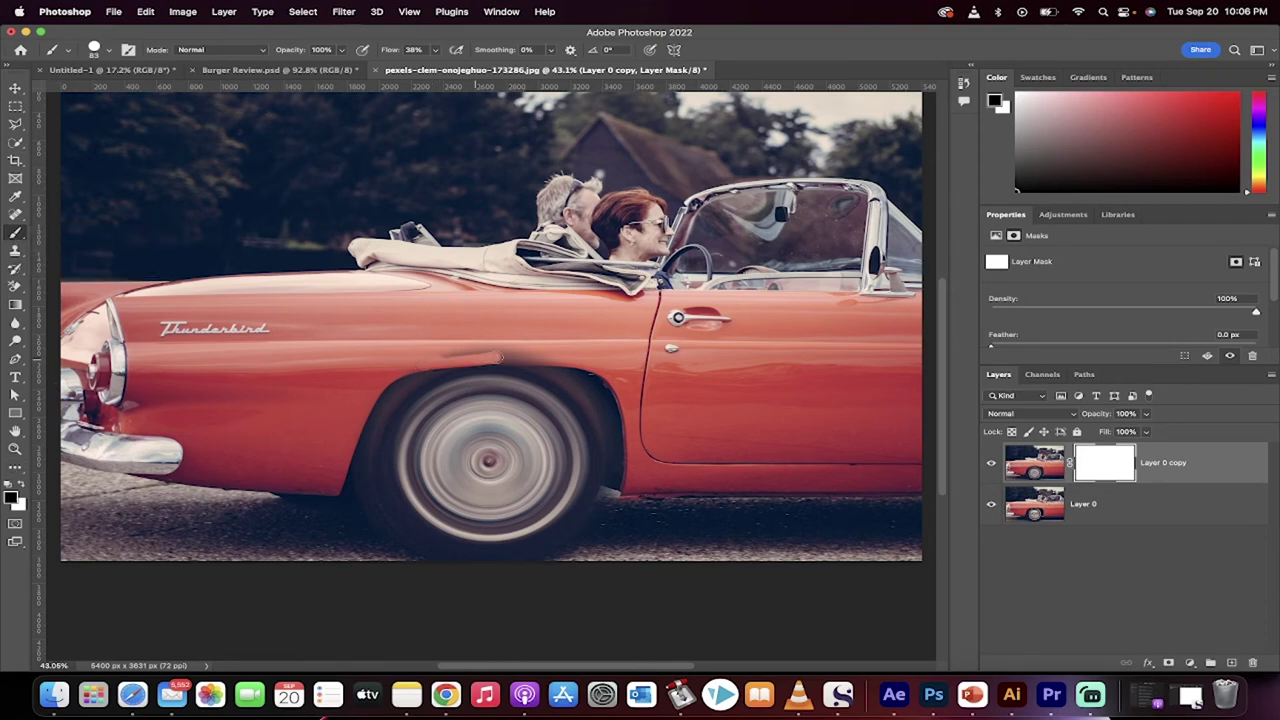
{"action": "left_click_drag", "start_coordinate": [424, 367], "coordinate": [540, 358]}
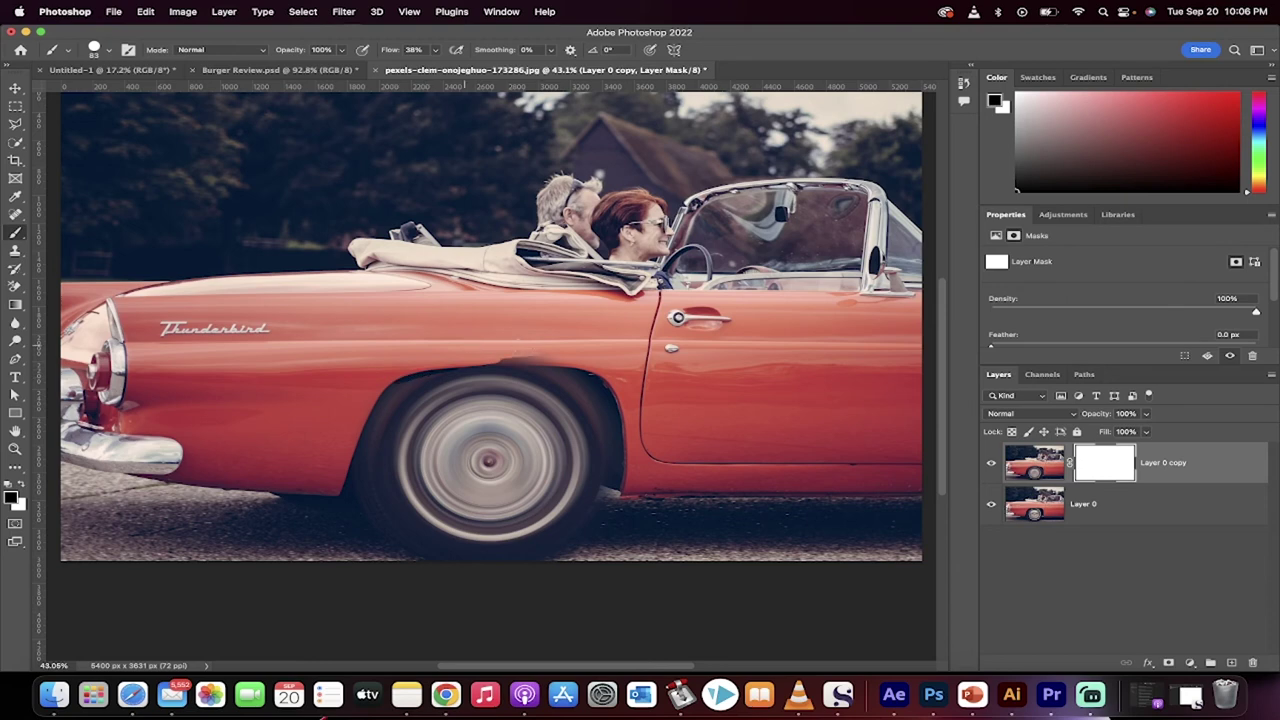
{"action": "key", "text": "super+z"}
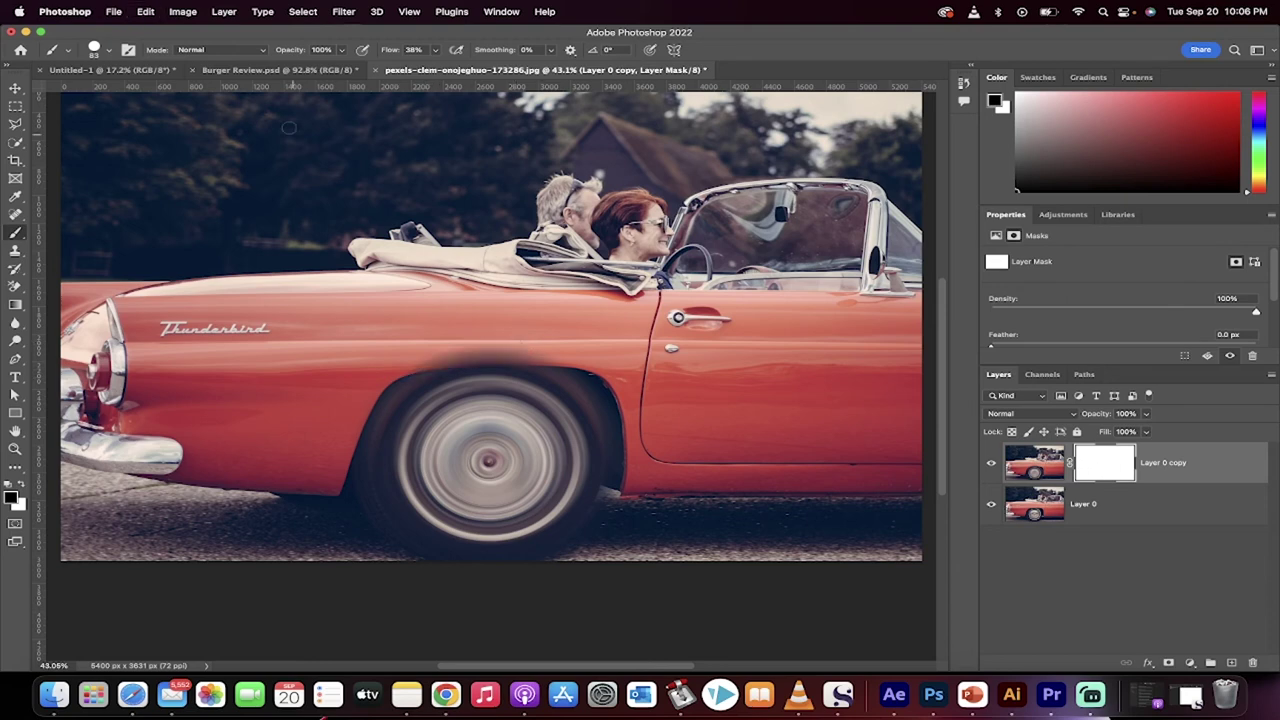
- Set the brush to a 0% hardness Soft Round tip with 35% opacity and 35% flow
{"action": "left_click", "coordinate": [112, 51]}
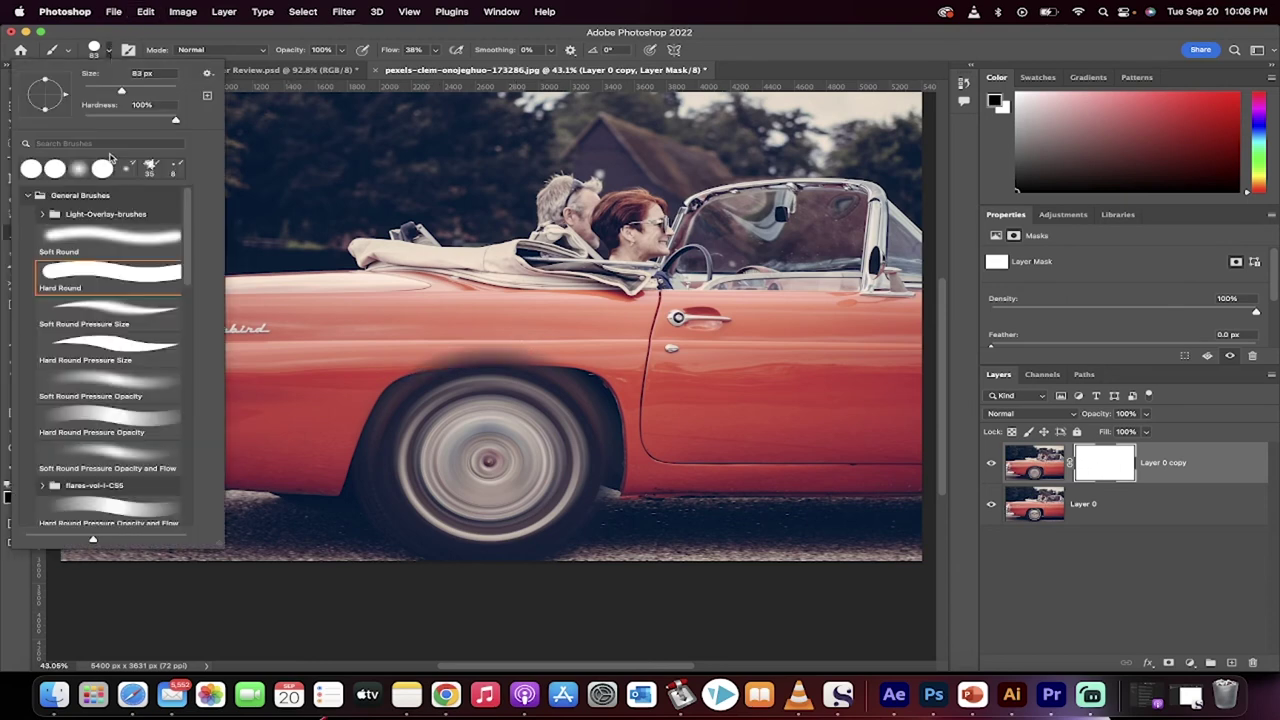
{"action": "left_click", "coordinate": [95, 237]}
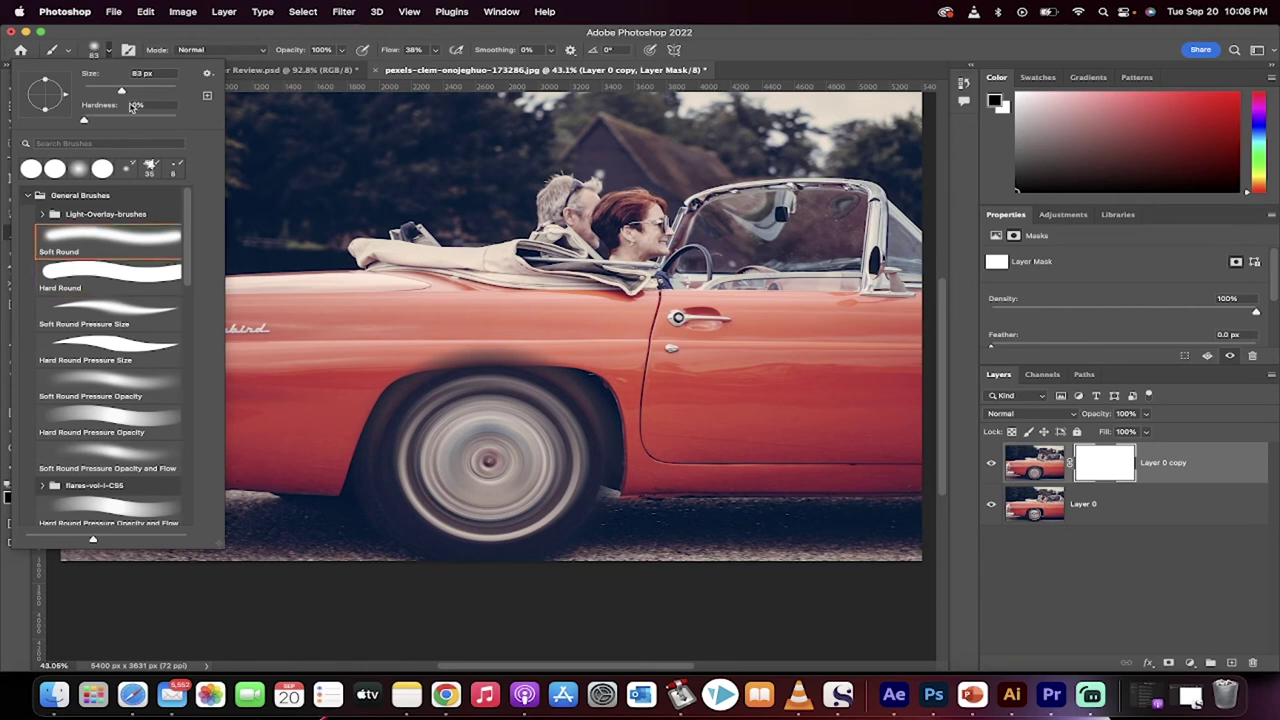
{"action": "left_click", "coordinate": [113, 55]}
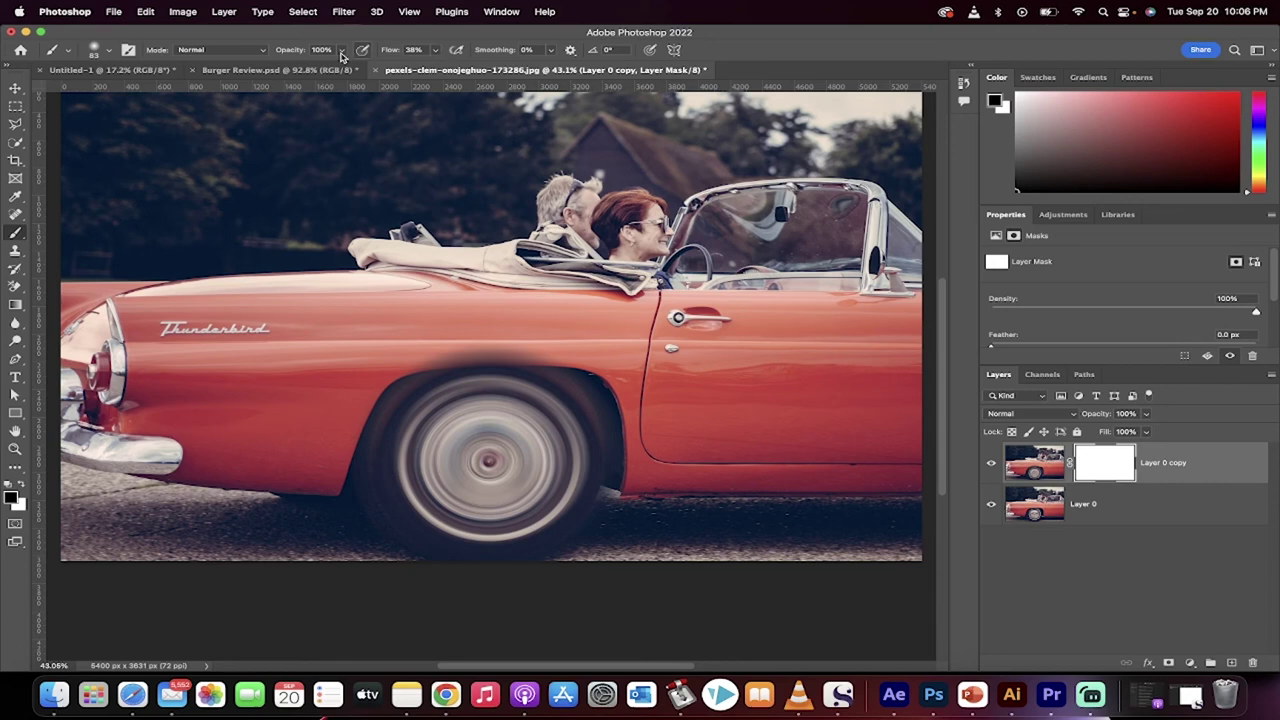
{"action": "left_click_drag", "start_coordinate": [341, 50], "coordinate": [297, 70]}
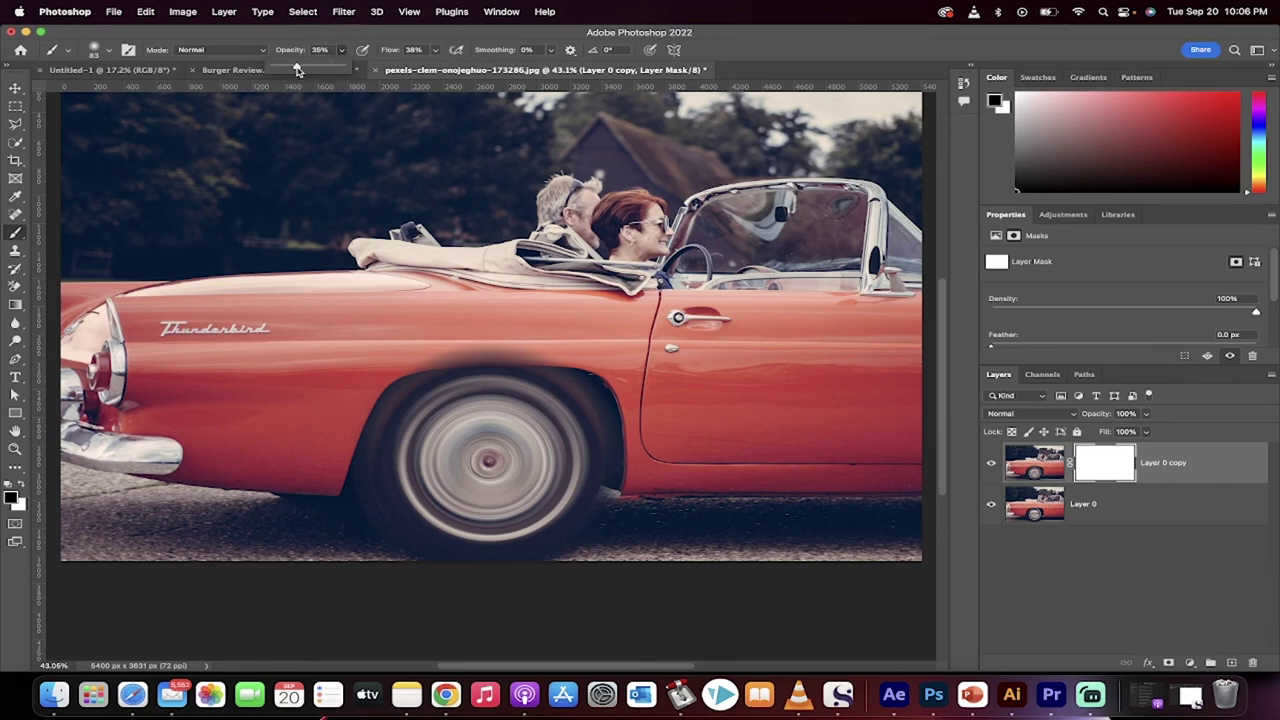
{"action": "left_click", "coordinate": [435, 50]}
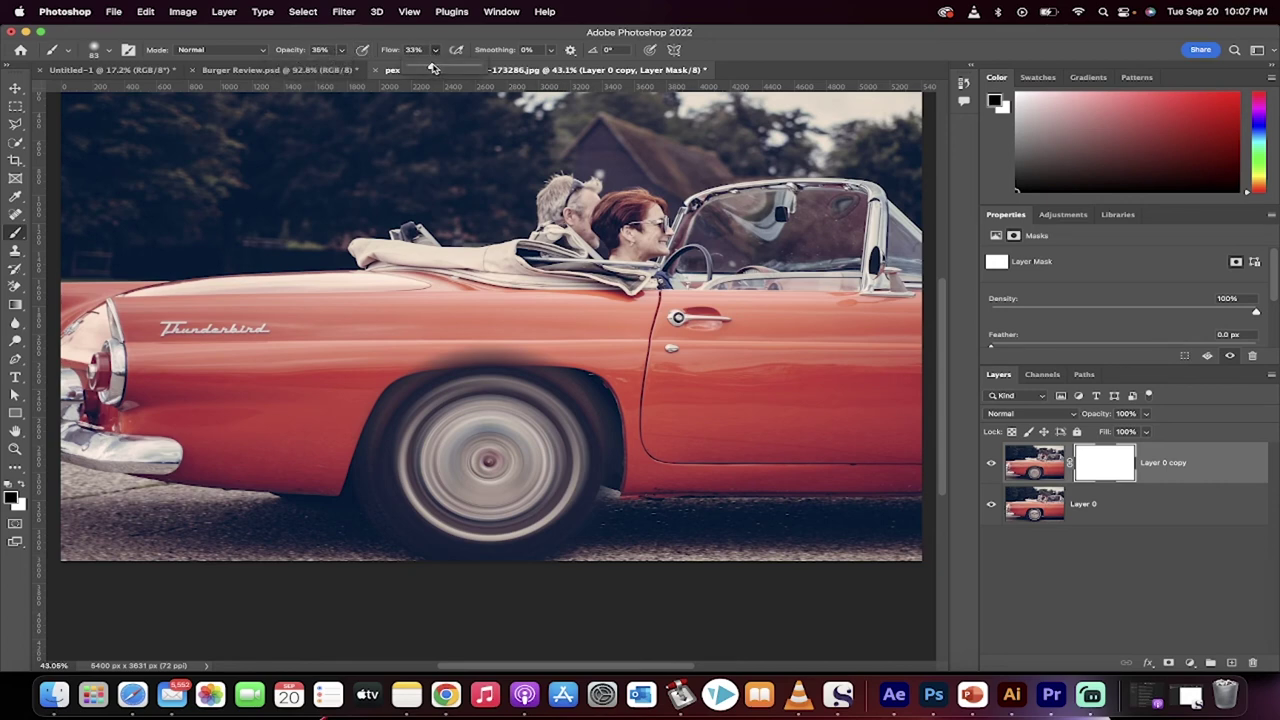
{"action": "left_click", "coordinate": [437, 50]}
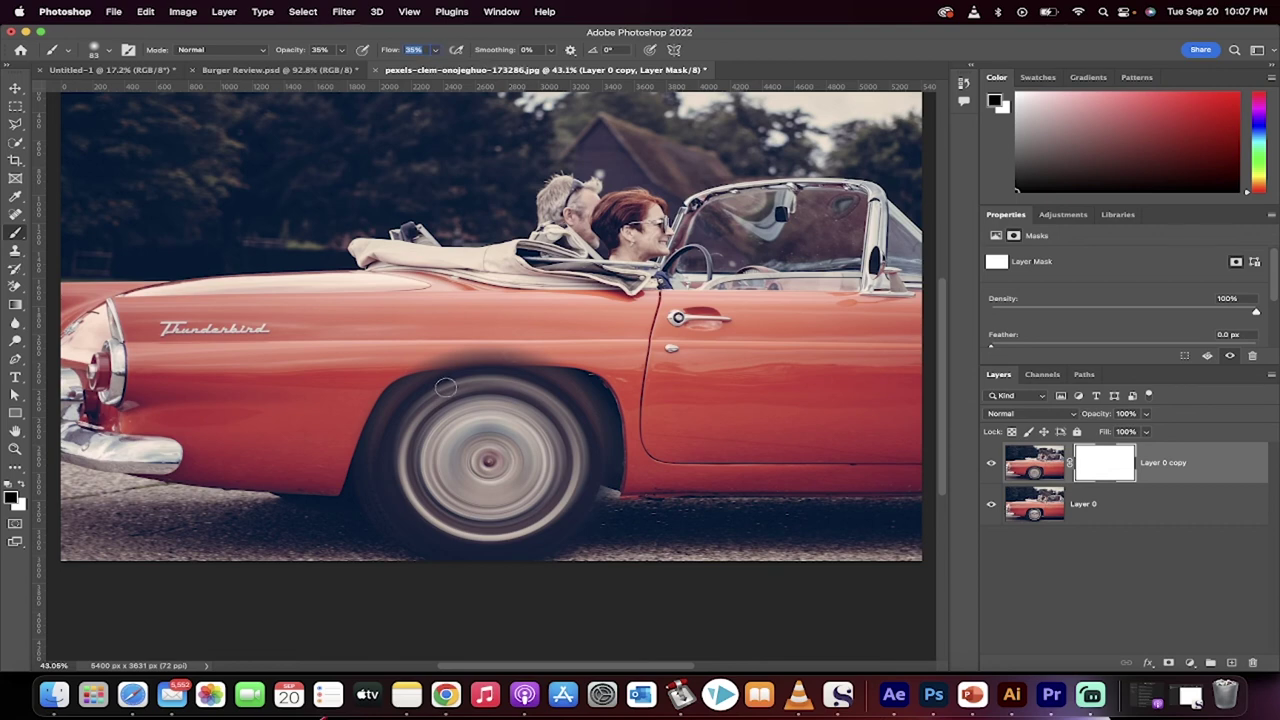
- Paint soft black on the mask above and along the rear wheel arch to hide the blur
{"action": "left_click_drag", "start_coordinate": [527, 355], "coordinate": [520, 356]}
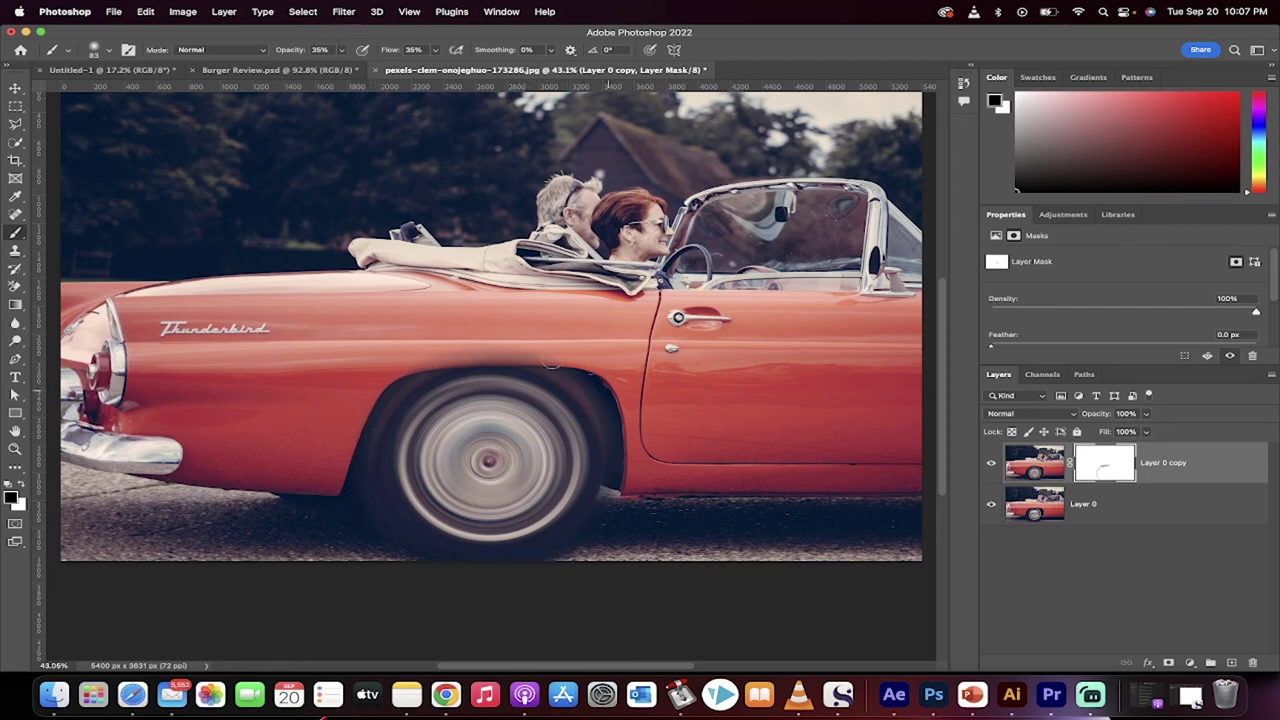
{"action": "mouse_move", "coordinate": [551, 366]}
{"action": "left_mouse_down"}
{"action": "mouse_move", "coordinate": [610, 402]}
{"action": "mouse_move", "coordinate": [592, 385]}
{"action": "left_mouse_up"}
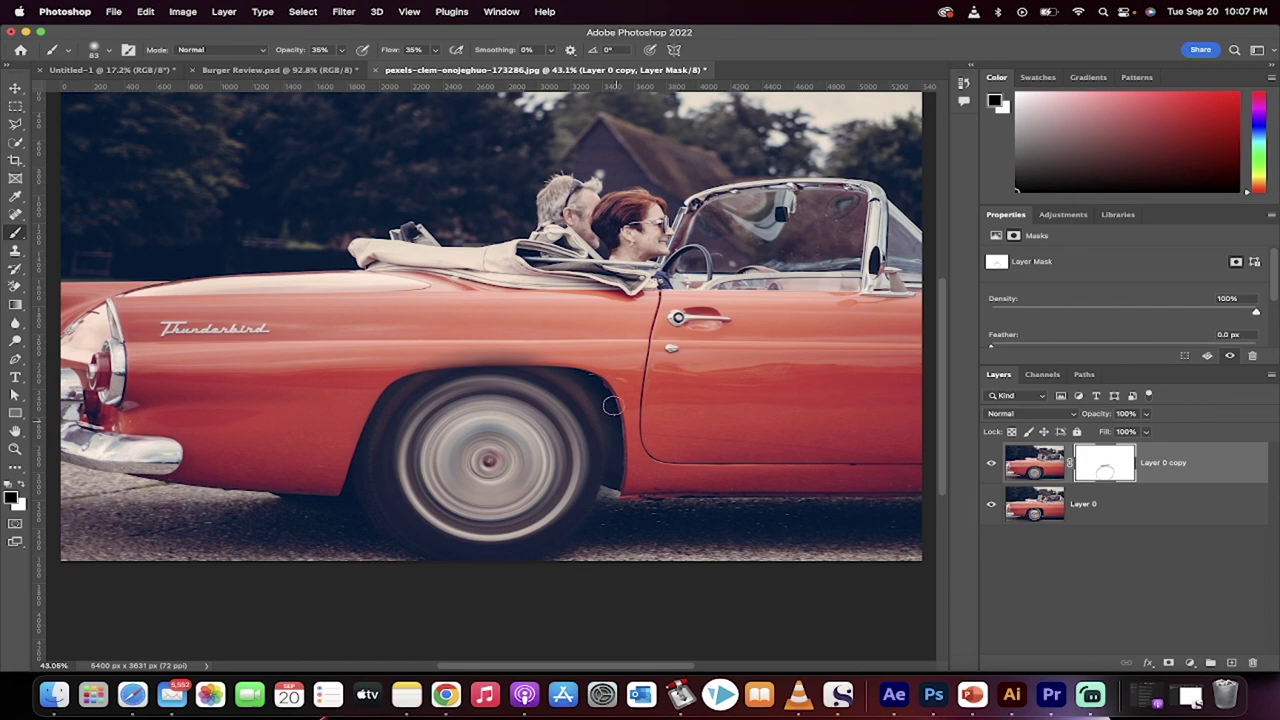